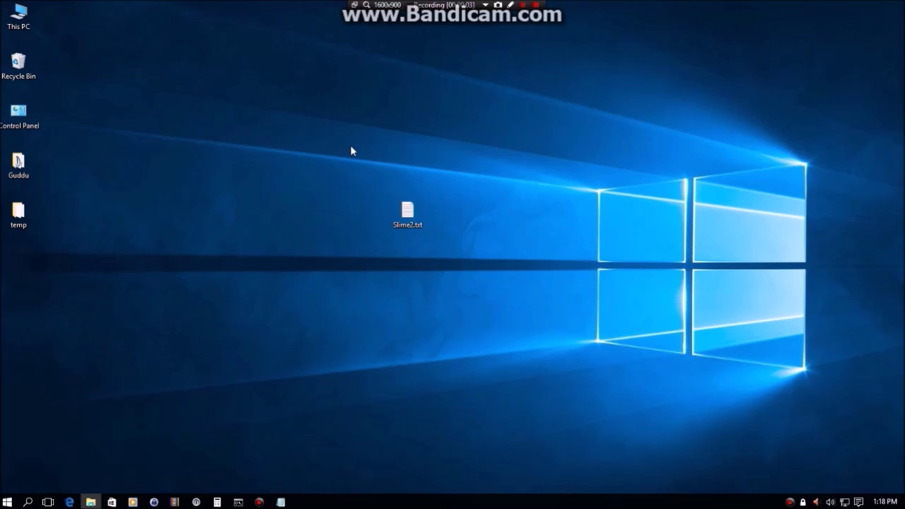
# - Copy the mediafire.com link from Slime2.txt in Notepad, then close the note
pyautogui.moveTo(365, 185); pyautogui.dragTo(429, 297)
pyautogui.click(309, 249)
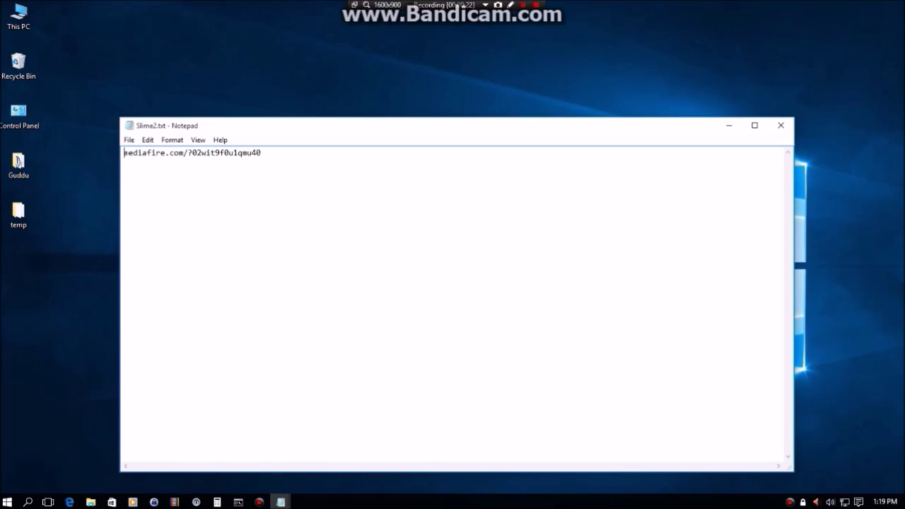
pyautogui.hotkey('ctrl', 'a')
pyautogui.click(211, 152)
pyautogui.moveTo(124, 153); pyautogui.dragTo(260, 153)
pyautogui.hotkey('ctrl', 'c')
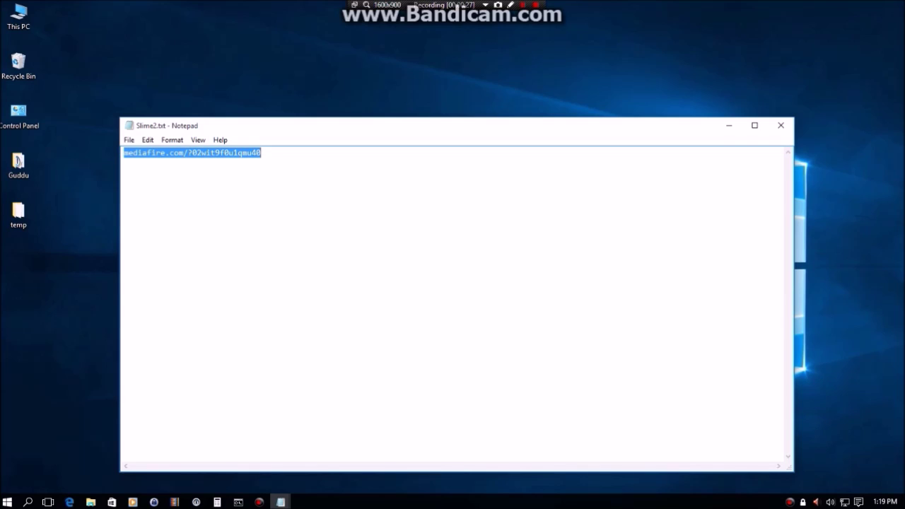
pyautogui.click(780, 126)
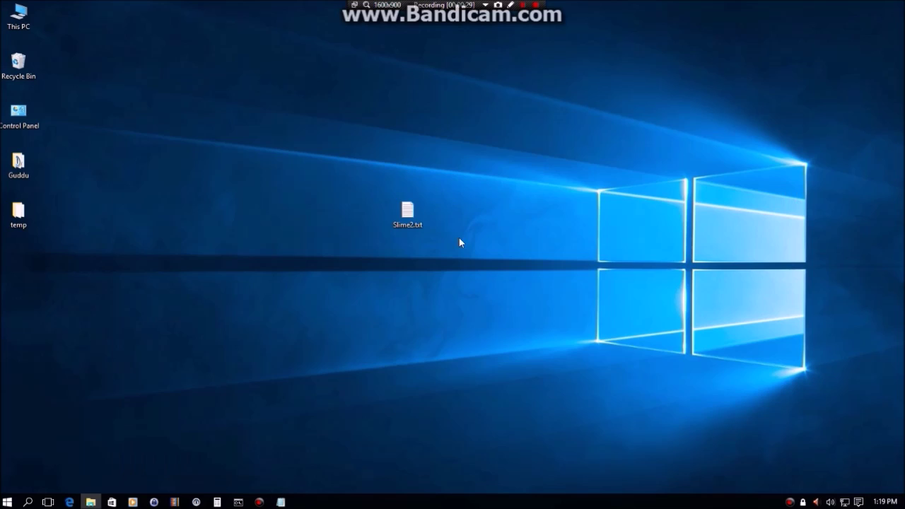
# - Go to the copied link in Edge to reach the Slime Block Launcher Semi Auto.zip MediaFire page
pyautogui.click(70, 502)
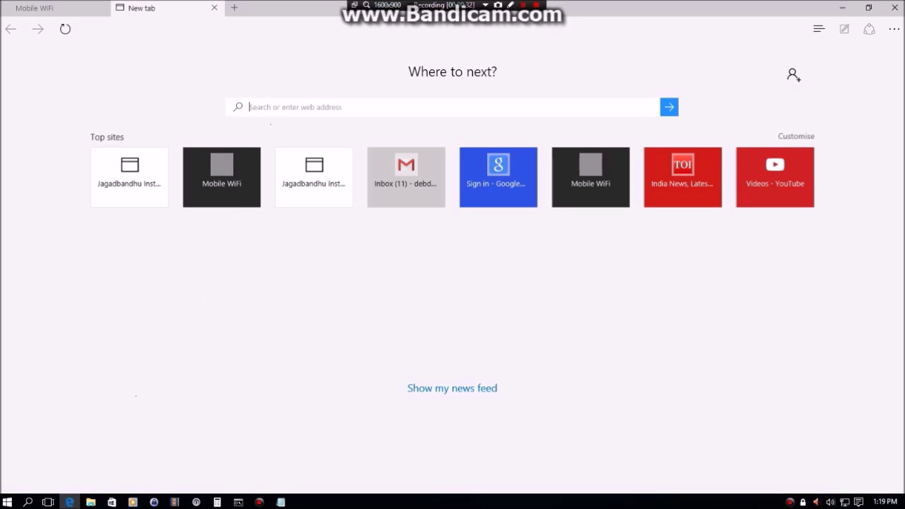
pyautogui.hotkey('ctrl', 'v')
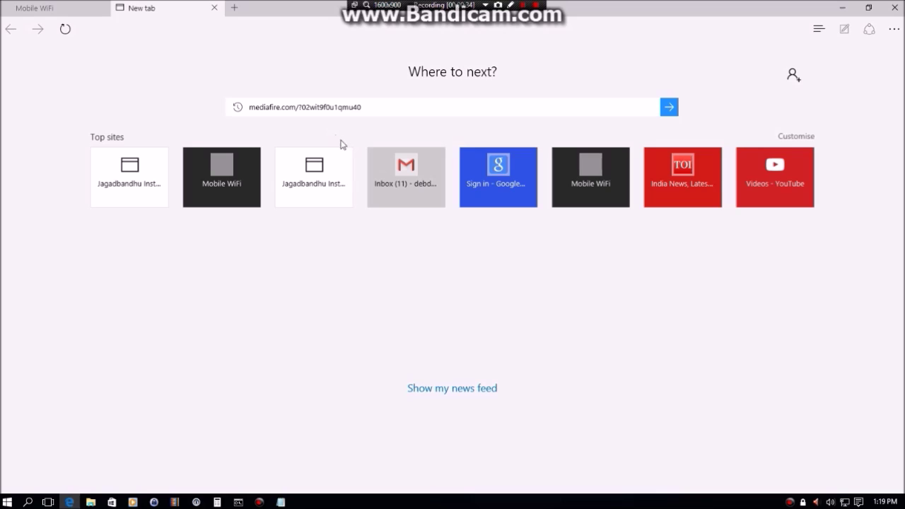
pyautogui.press('Return')
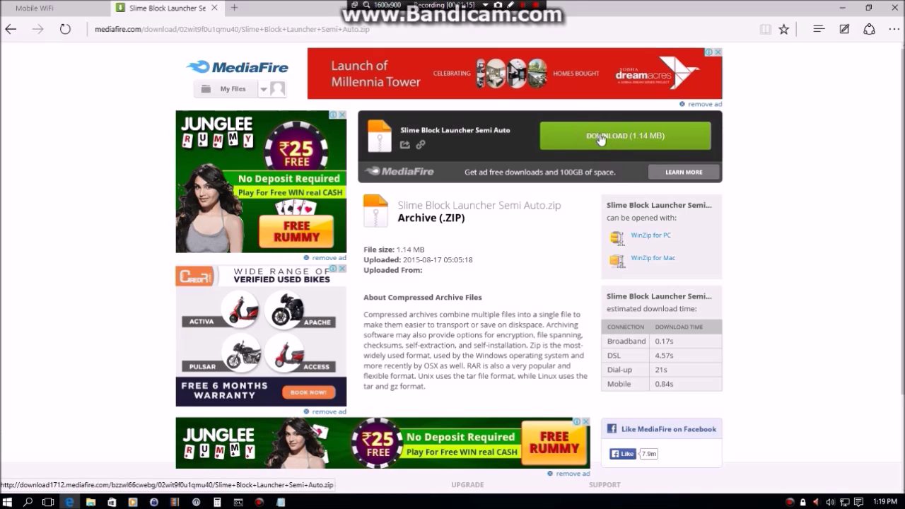
pyautogui.click(600, 134)
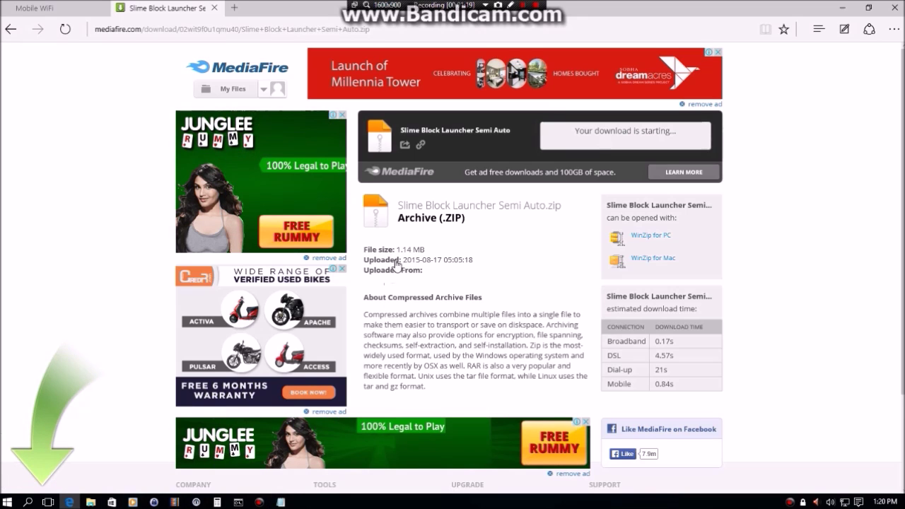
# - Show Edge's downloads list and open the finished Slime Block Launcher Semi Auto (1).zip
pyautogui.scroll(-2, 495, 258)
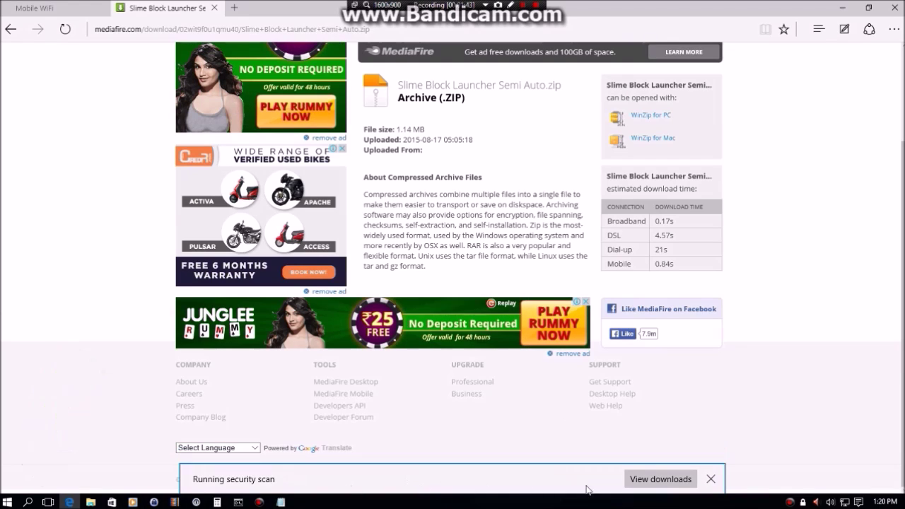
pyautogui.click(635, 480)
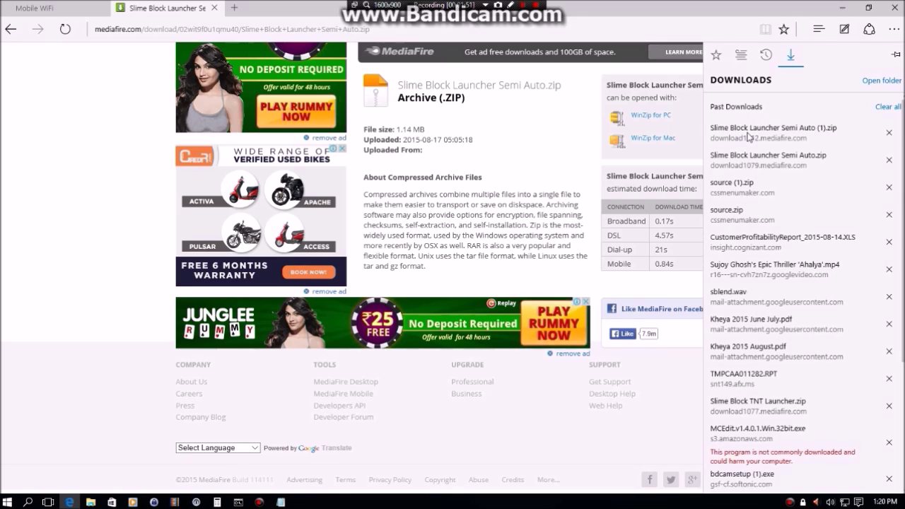
pyautogui.click(726, 134)
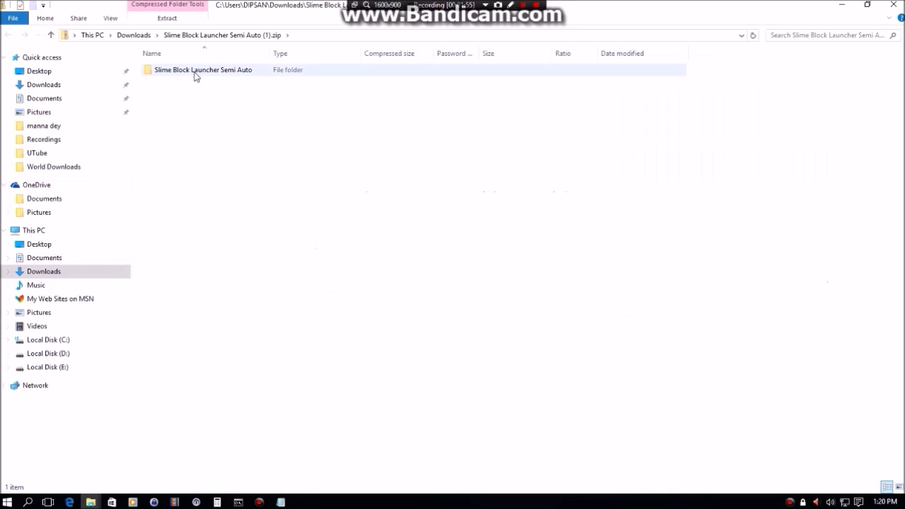
# - Cut Slime Block Launcher Semi Auto (1).zip from the Downloads folder
pyautogui.click(201, 75)
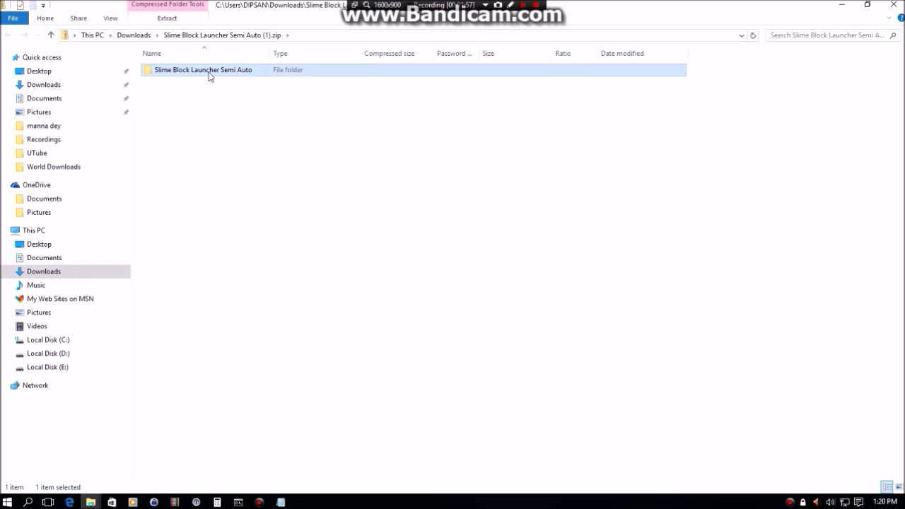
pyautogui.moveTo(209, 76); pyautogui.dragTo(162, 104)
pyautogui.click(140, 36)
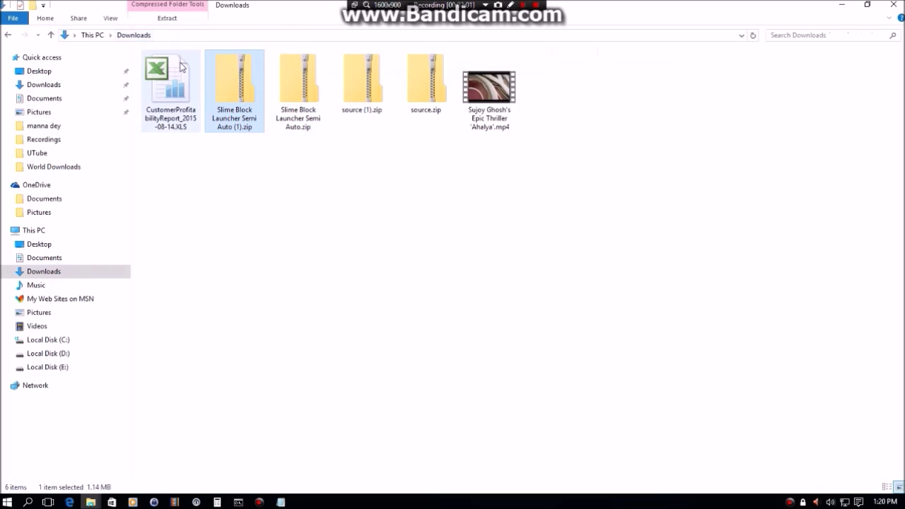
pyautogui.rightClick(237, 118)
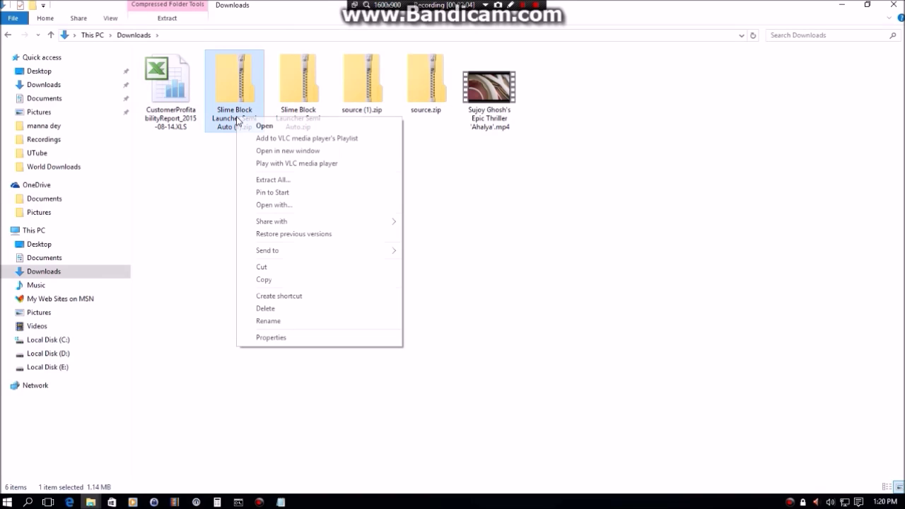
pyautogui.click(261, 267)
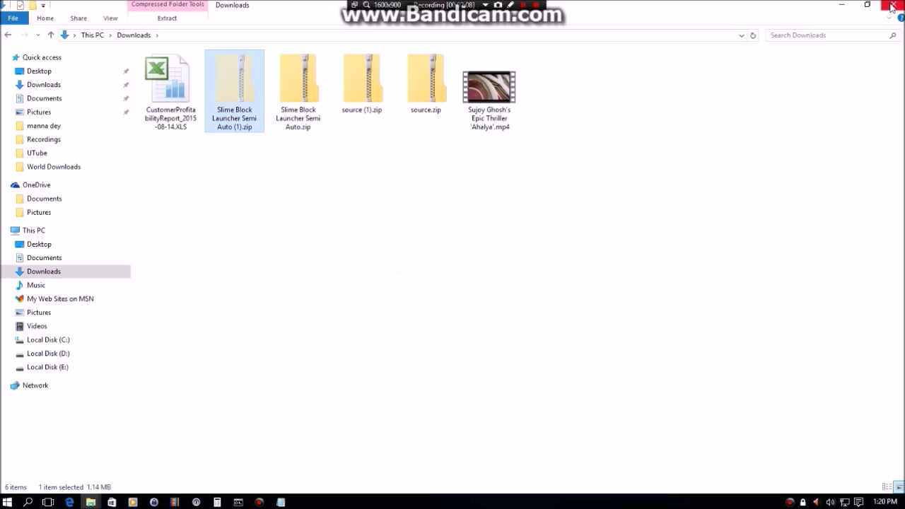
# - Close File Explorer and minimize Edge to show the desktop
pyautogui.click(858, 9)
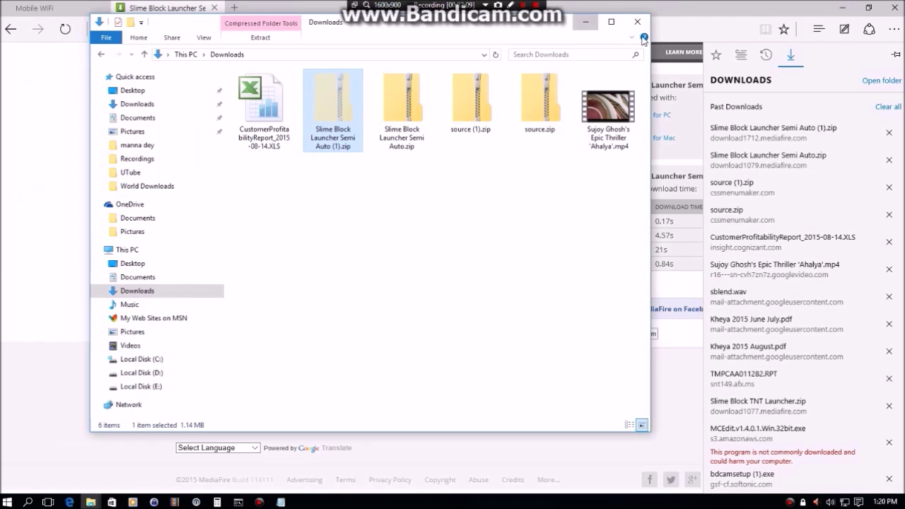
pyautogui.click(637, 21)
pyautogui.click(838, 8)
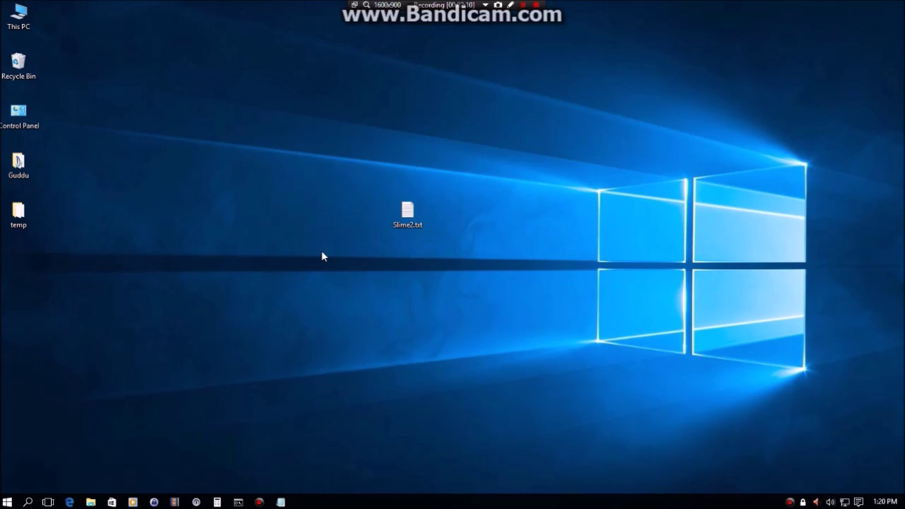
# - Go to %appdata% through Windows search, then into .minecraft and its saves folder
pyautogui.click(28, 502)
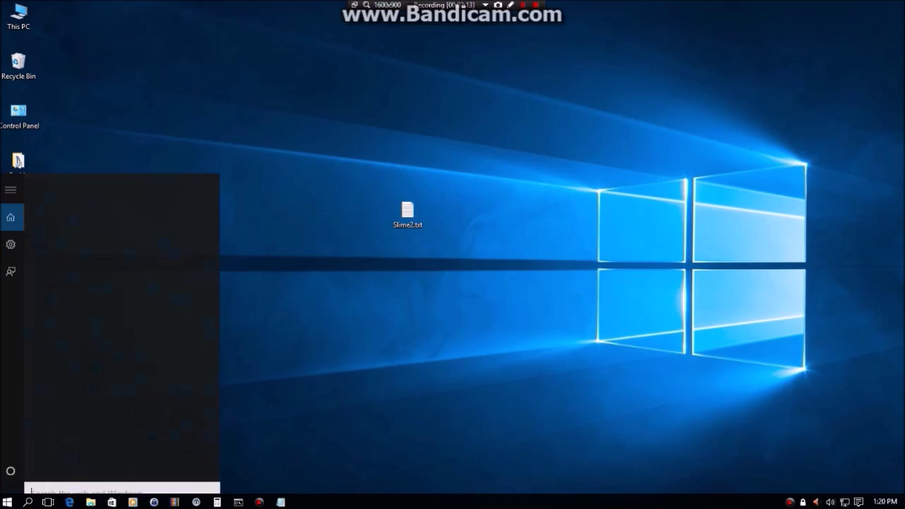
pyautogui.write('%appdata%')
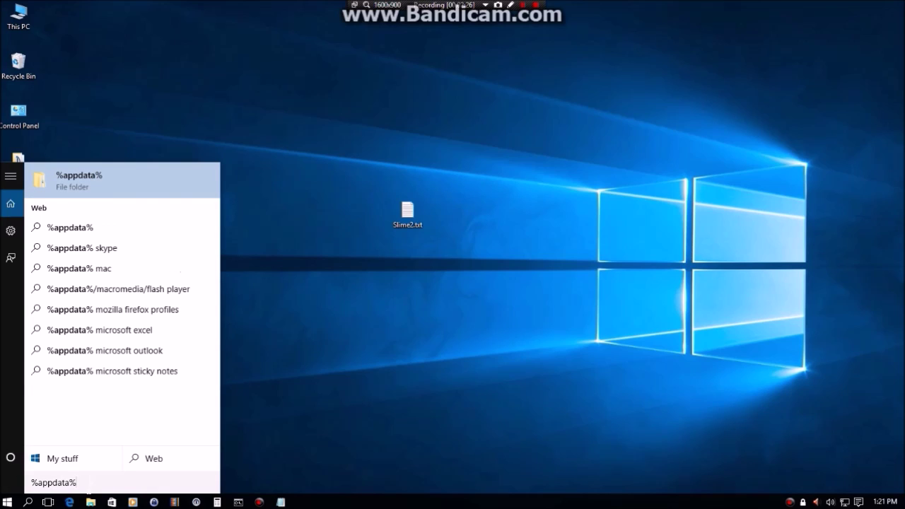
pyautogui.press('Return')
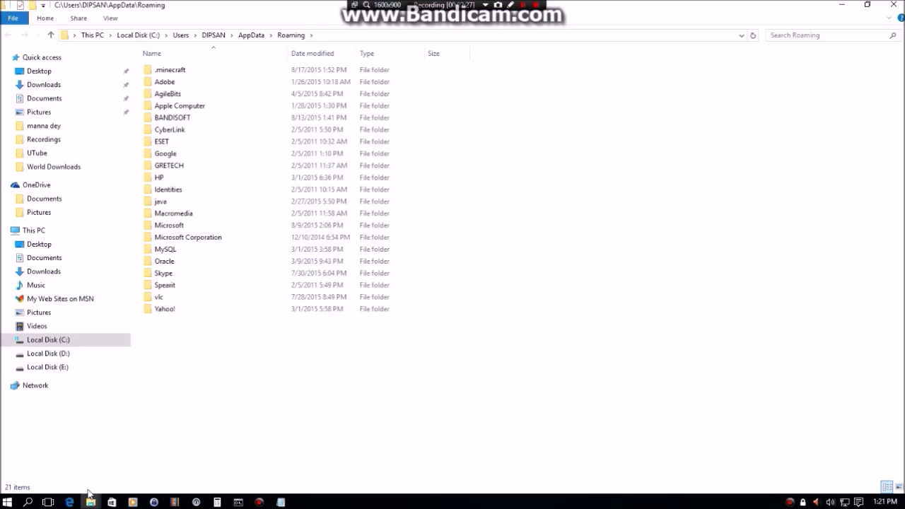
pyautogui.doubleClick(167, 73)
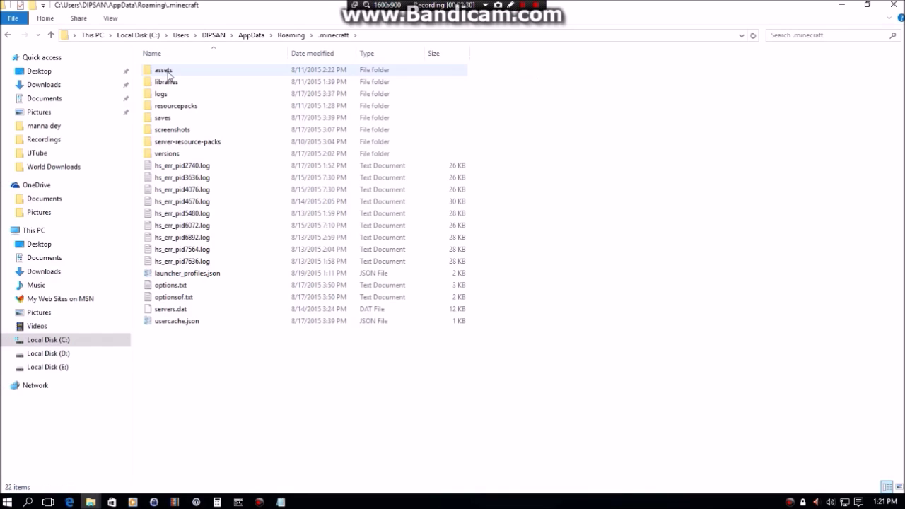
pyautogui.doubleClick(181, 118)
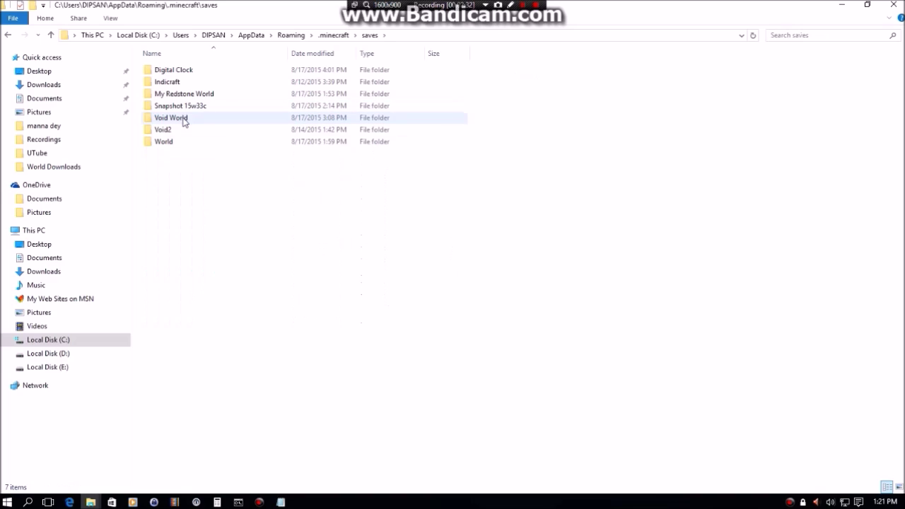
# - Paste the cut zip into the saves folder and open it
pyautogui.rightClick(187, 192)
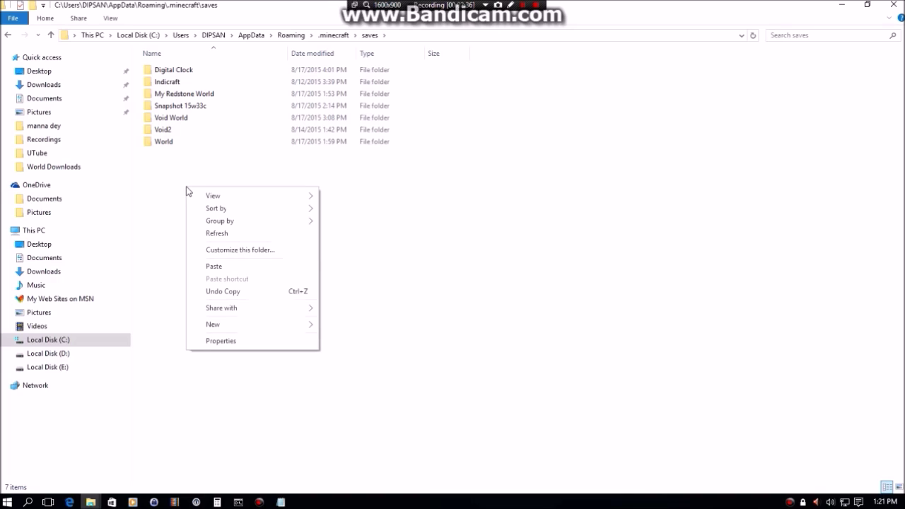
pyautogui.click(215, 267)
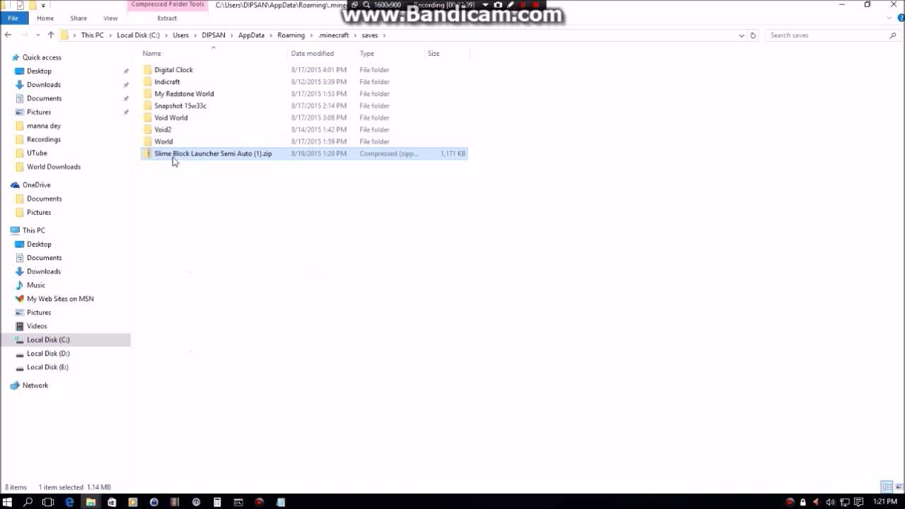
pyautogui.rightClick(244, 157)
pyautogui.moveTo(313, 259)
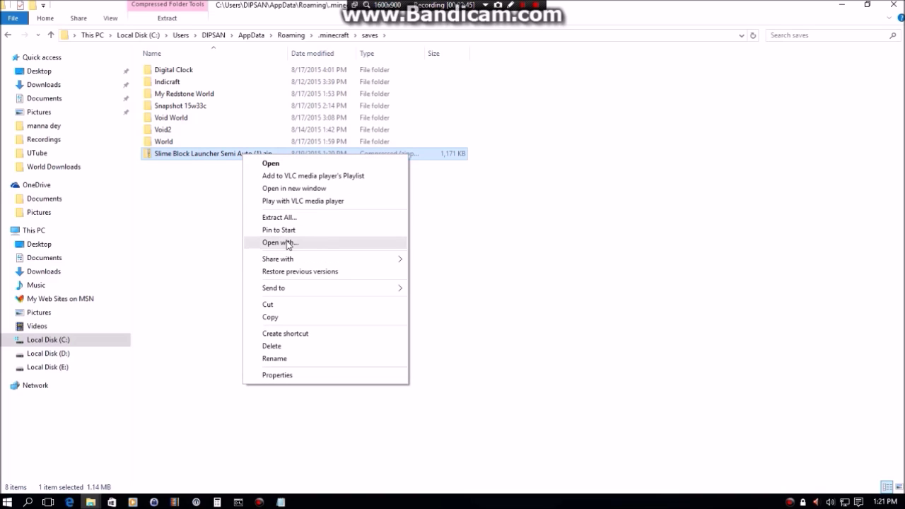
pyautogui.moveTo(351, 292)
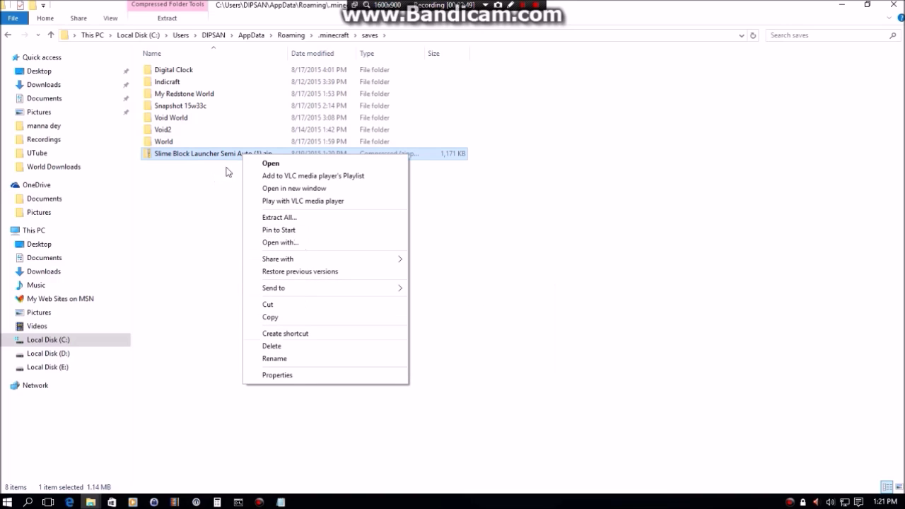
pyautogui.click(272, 163)
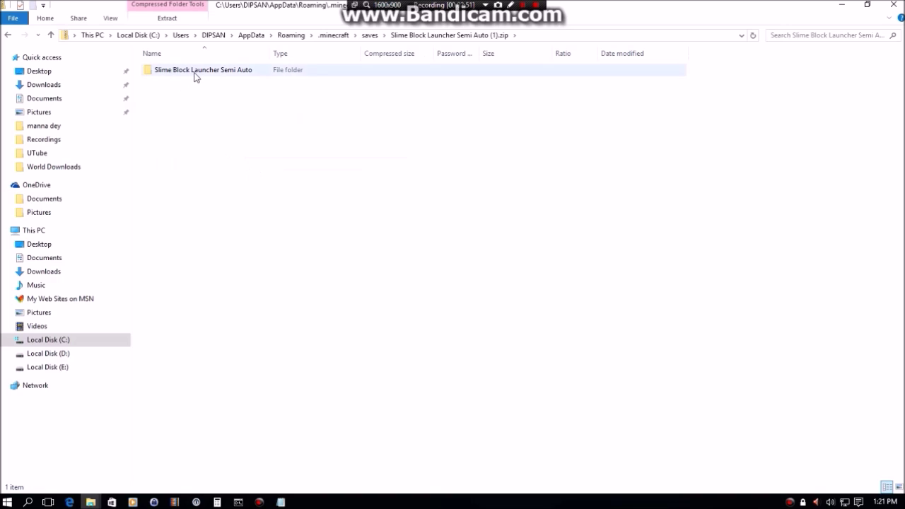
# - Cut the Slime Block Launcher Semi Auto folder inside the zip and return to saves
pyautogui.rightClick(196, 77)
pyautogui.click(229, 112)
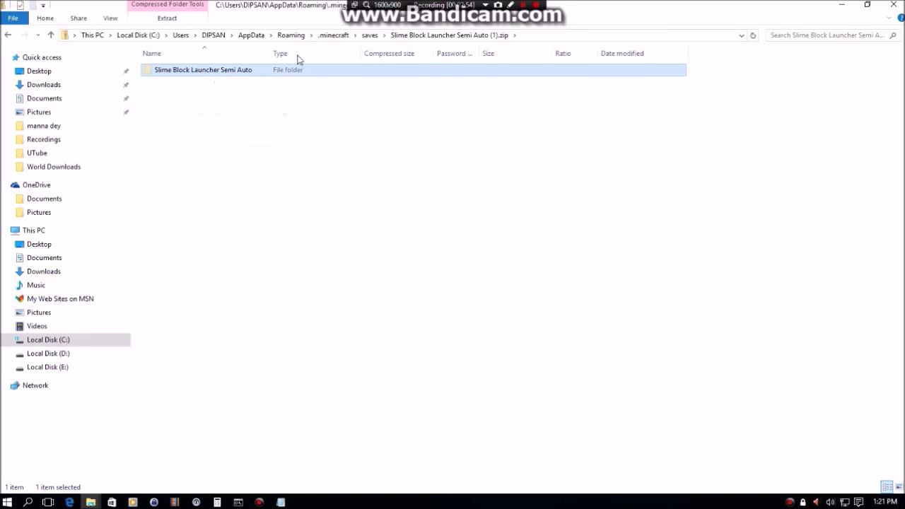
pyautogui.click(369, 35)
# - Paste the Slime Block Launcher Semi Auto folder into saves and send the leftover .zip to the Recycle Bin
pyautogui.rightClick(198, 214)
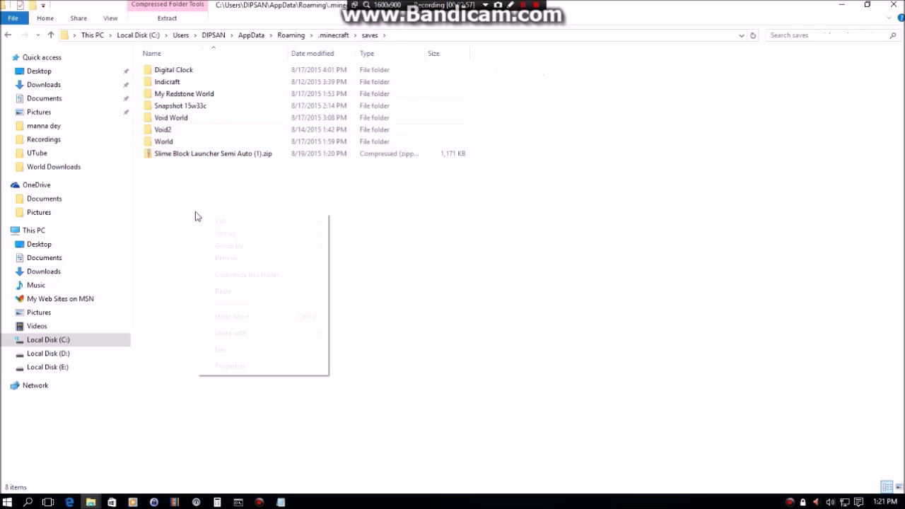
pyautogui.click(223, 291)
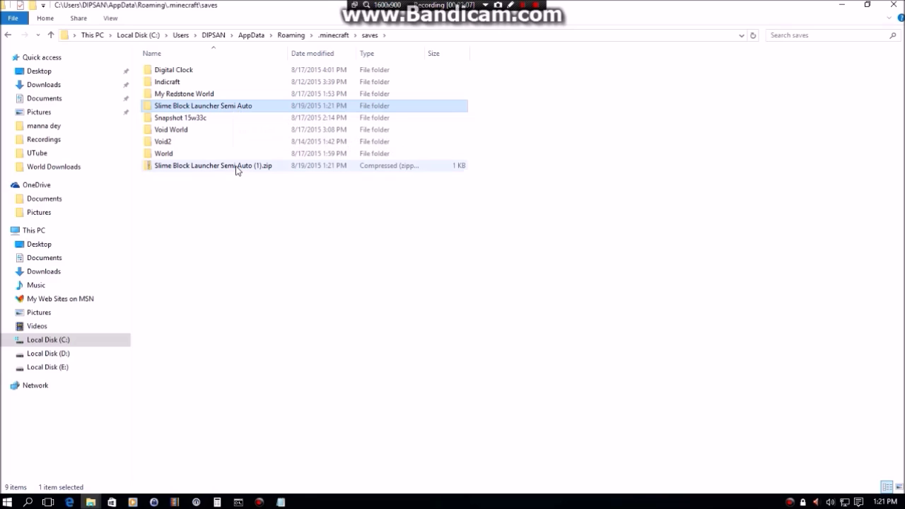
pyautogui.click(236, 165)
pyautogui.press('Delete')
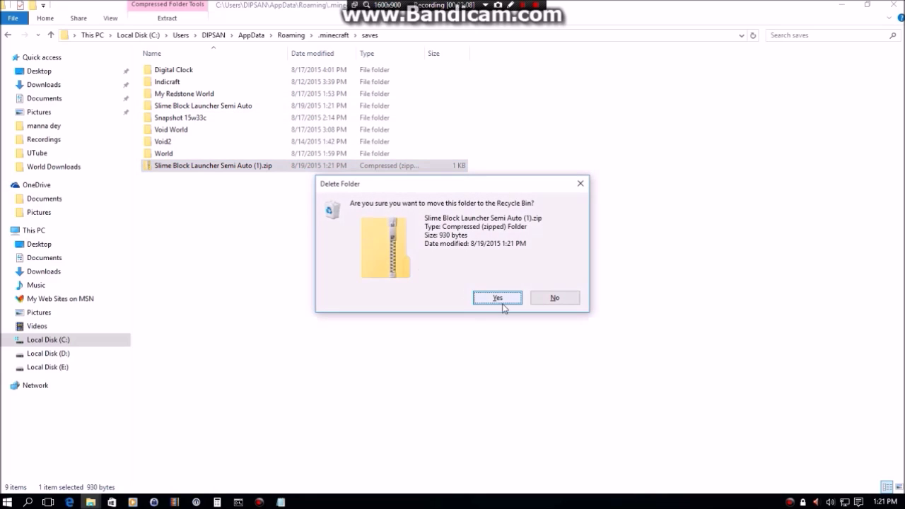
pyautogui.click(501, 299)
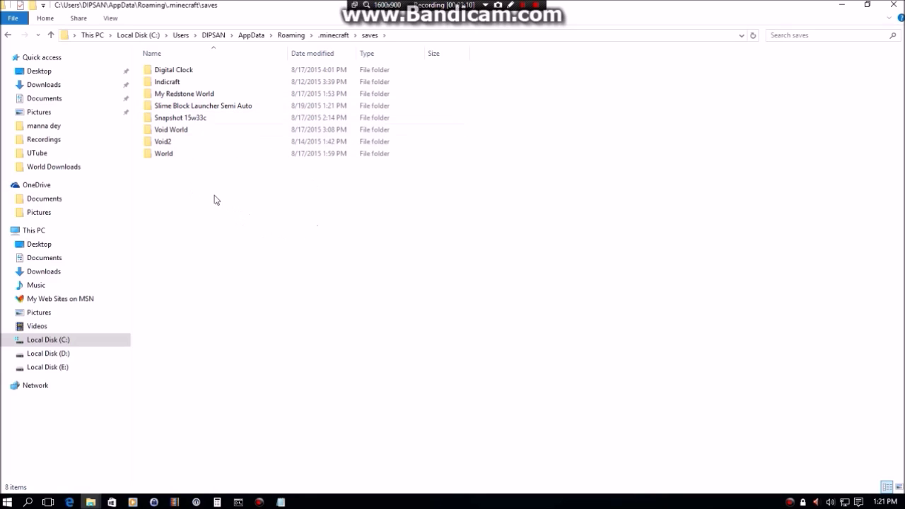
# - Check the new world folder's contents, then close File Explorer
pyautogui.doubleClick(220, 106)
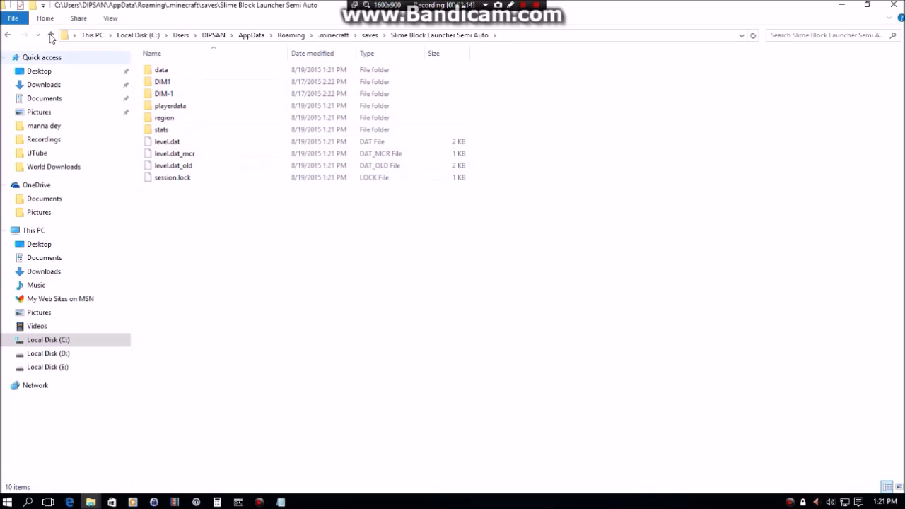
pyautogui.click(8, 35)
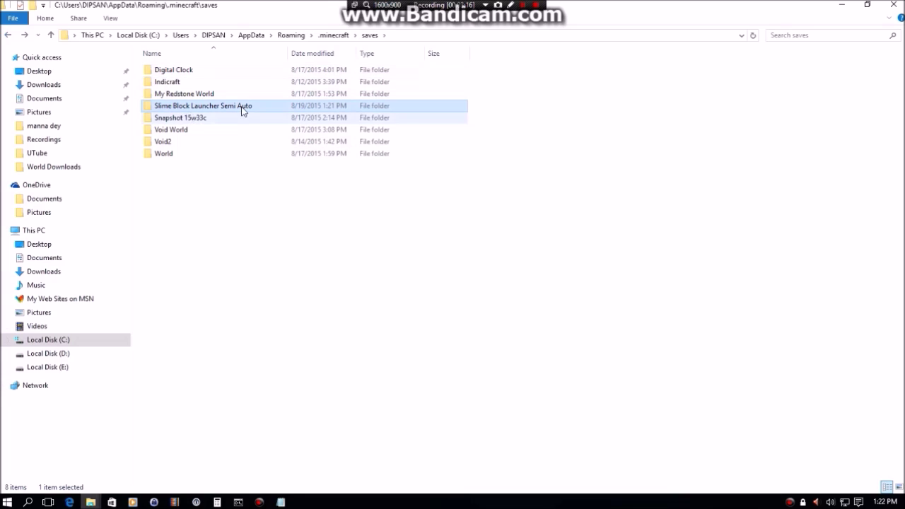
pyautogui.click(891, 6)
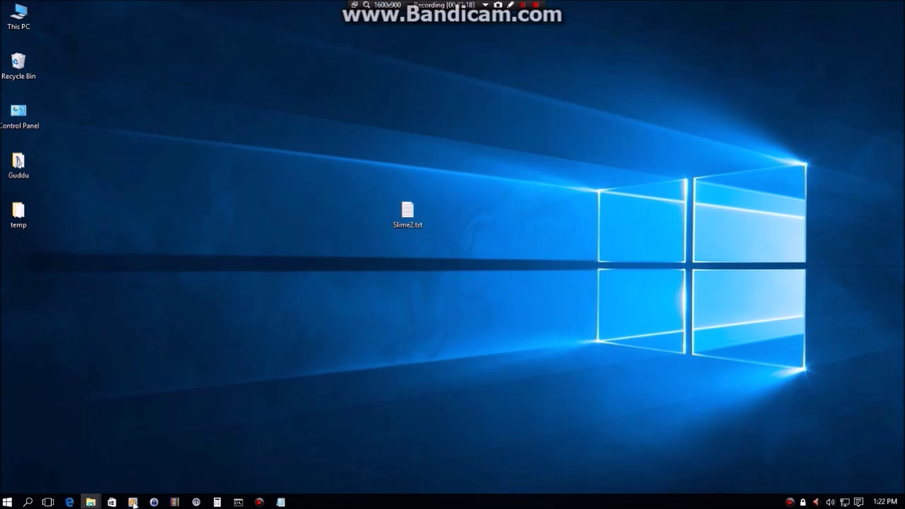
# - Search 'mine' and launch the Minecraft Launcher
pyautogui.click(28, 502)
pyautogui.write('m')
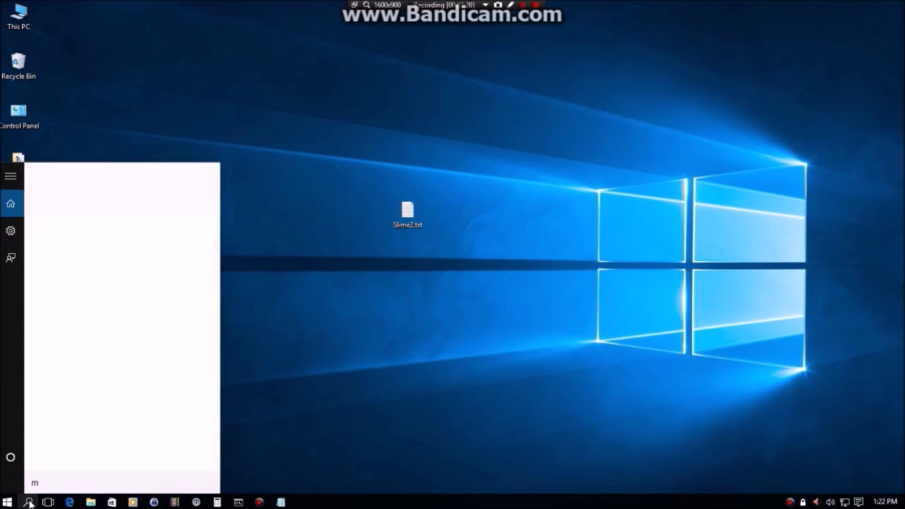
pyautogui.write('ine')
pyautogui.click(106, 186)
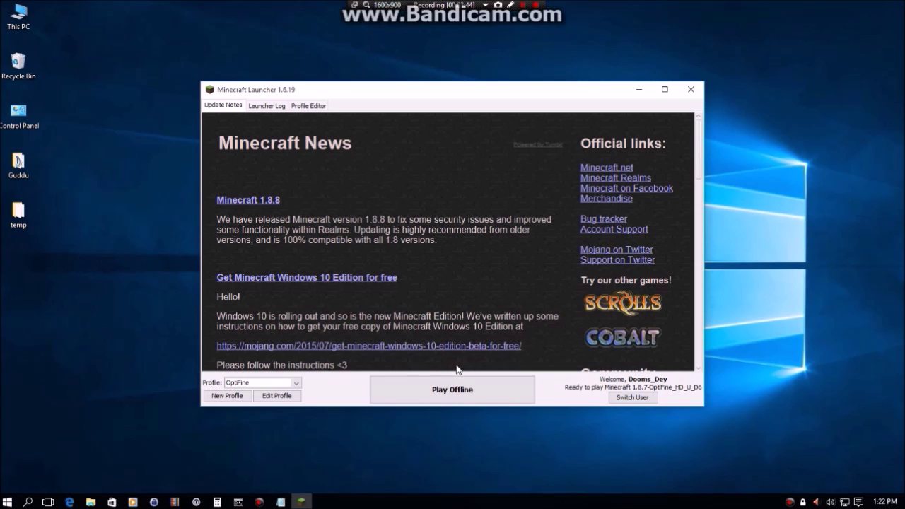
# - Play Offline to start Minecraft 1.8.7 with OptiFine
pyautogui.click(452, 395)
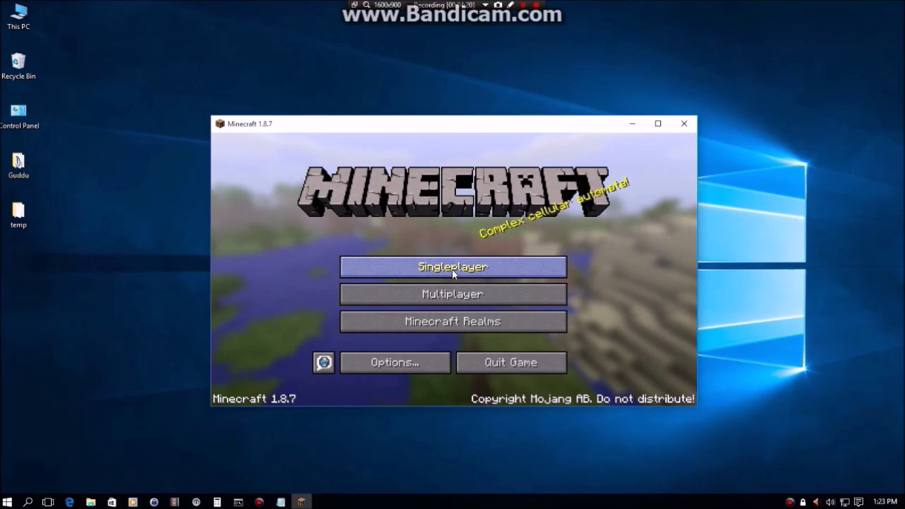
# - Load the Slime Block Launcher Semi Auto world from the Singleplayer list
pyautogui.click(453, 269)
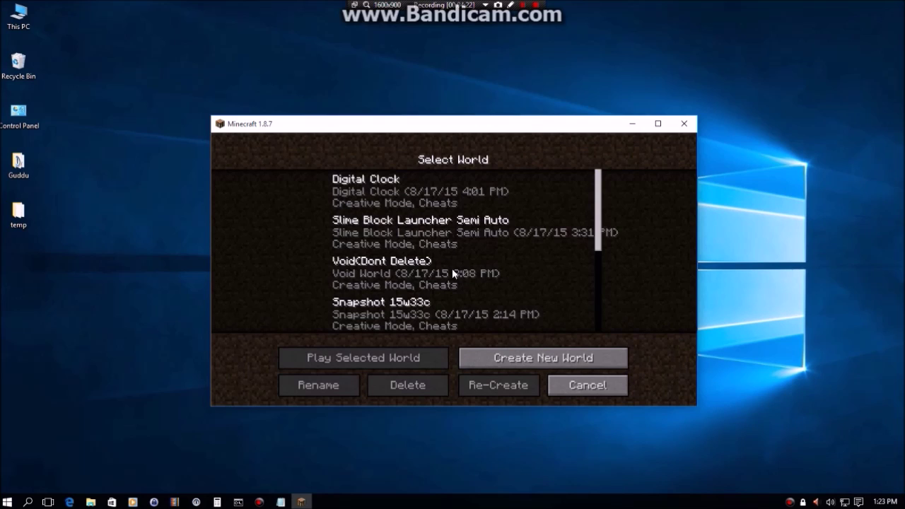
pyautogui.click(400, 242)
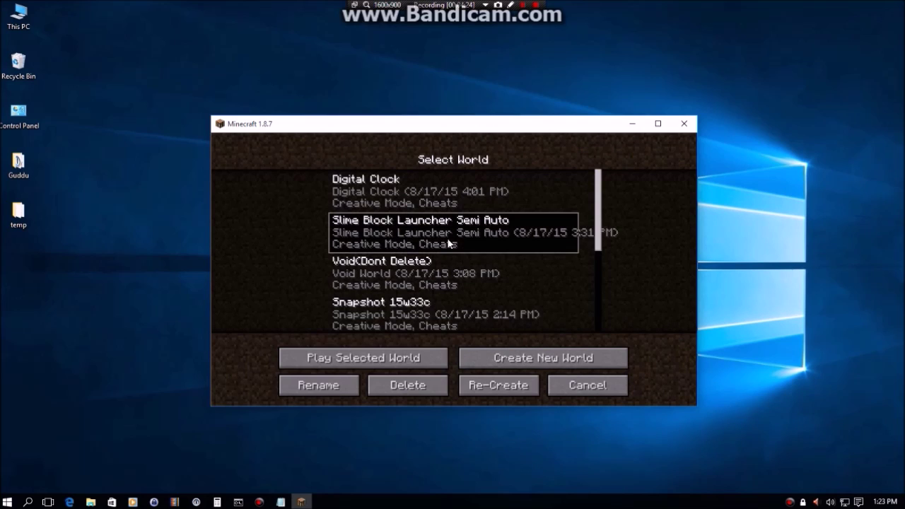
pyautogui.click(372, 351)
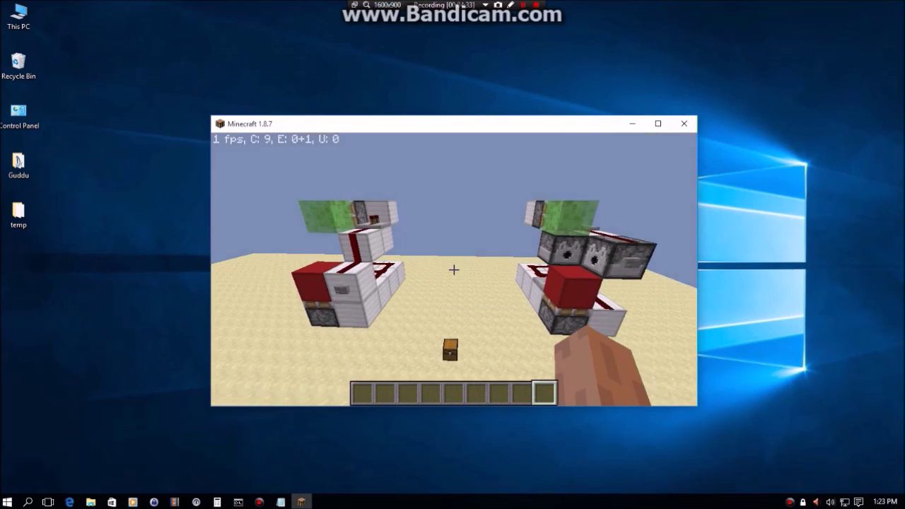
# - Walk around the slime-block launcher builds and view both structures in third person (F5)
pyautogui.press('d')
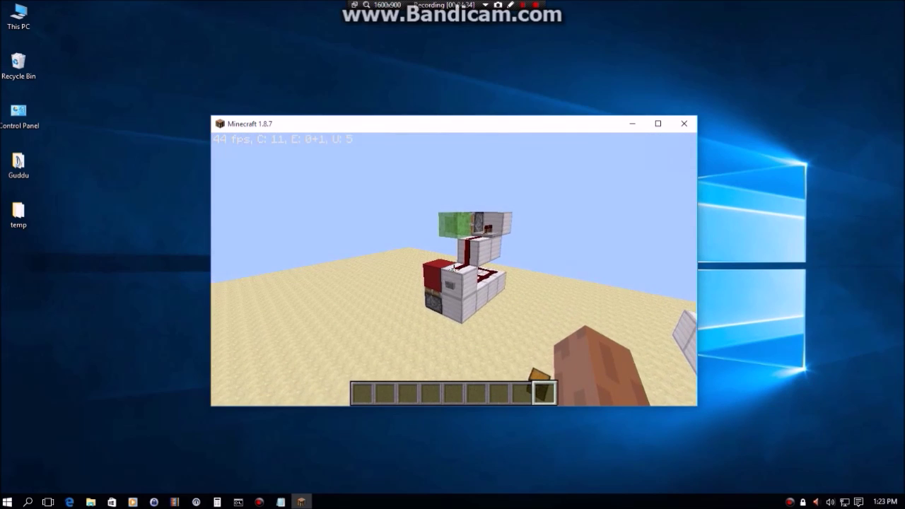
pyautogui.press('w')
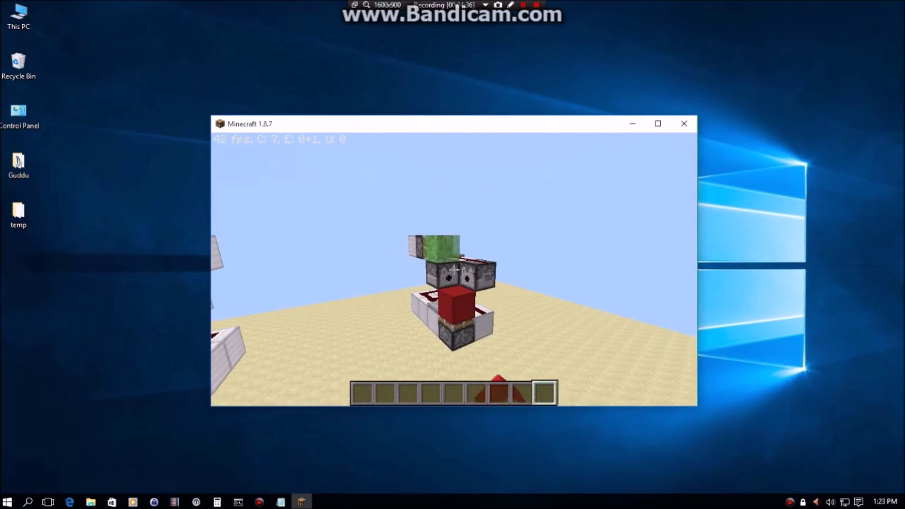
pyautogui.press('w')
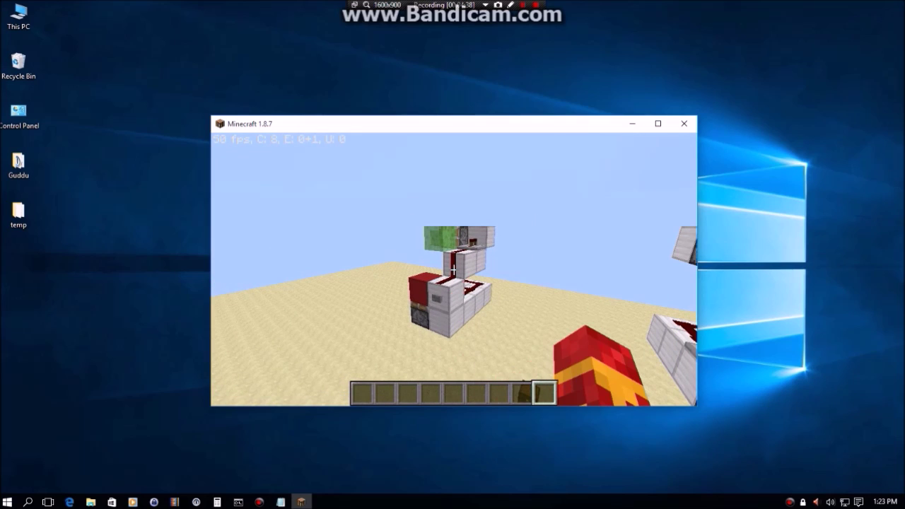
pyautogui.press('F5')
pyautogui.press('F5')
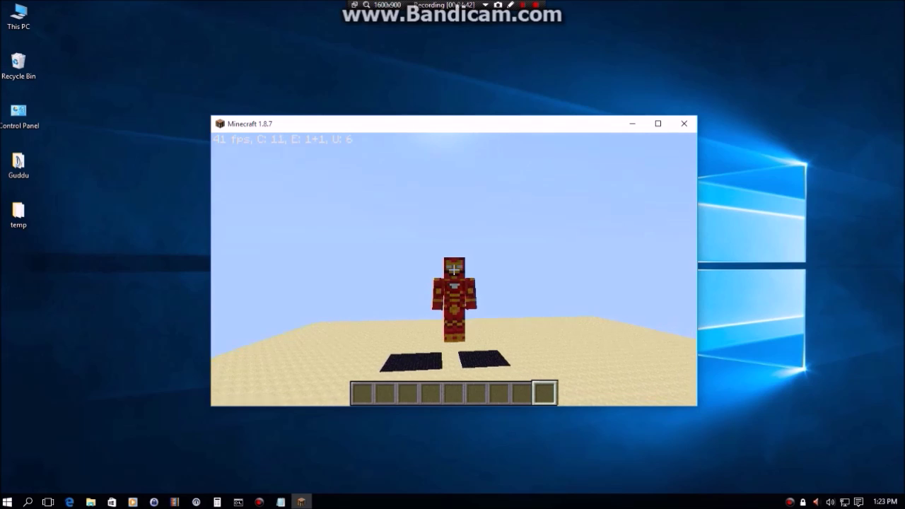
pyautogui.moveTo(454, 269)
pyautogui.press('w')
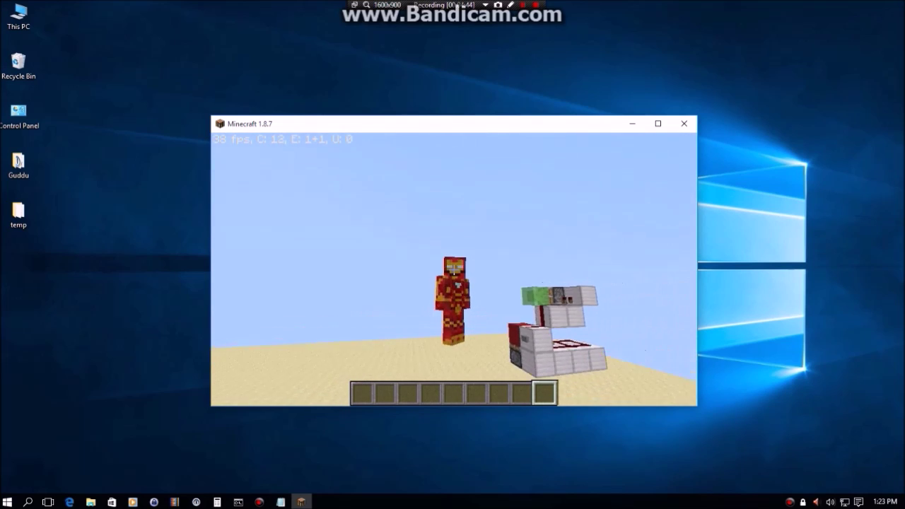
pyautogui.press('s')
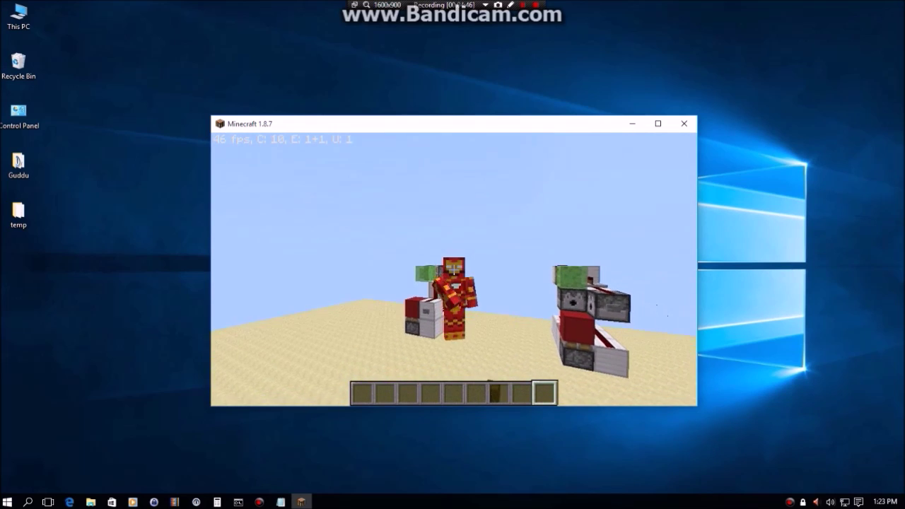